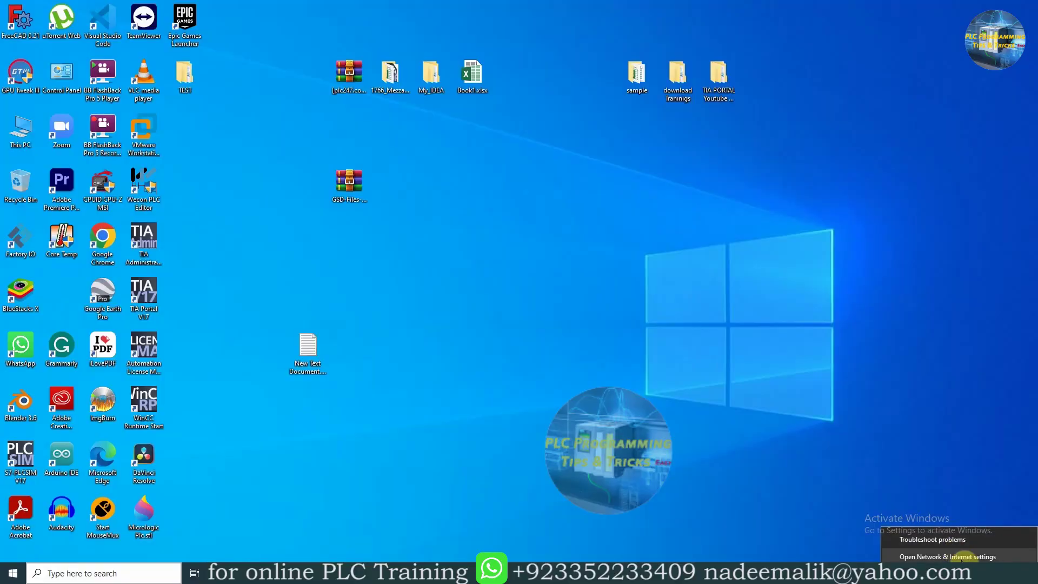
Reach the Ethernet adapter's properties through Windows Network Connections.
click(948, 556)
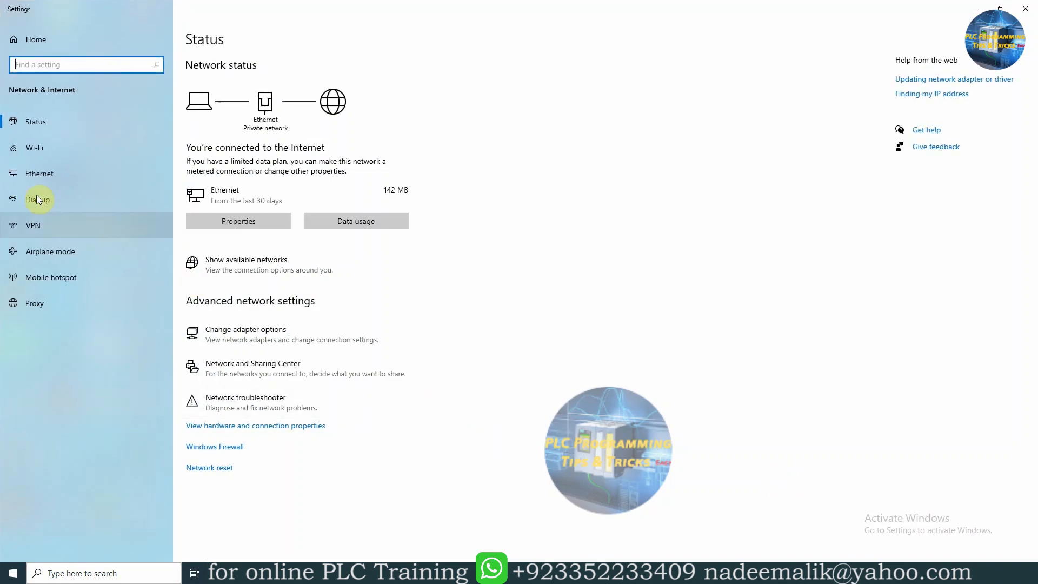
click(25, 166)
click(899, 76)
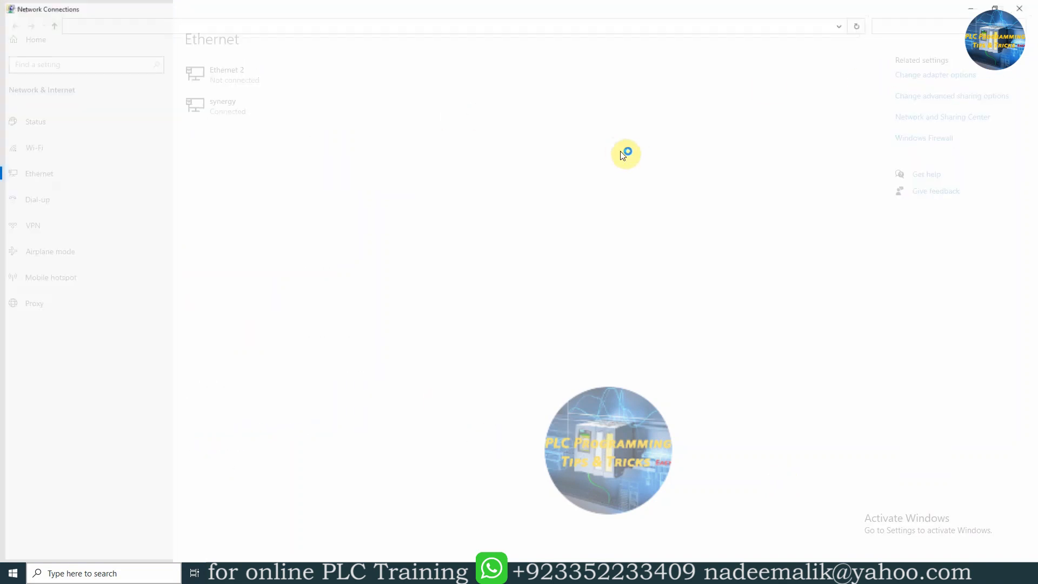
right_click(208, 62)
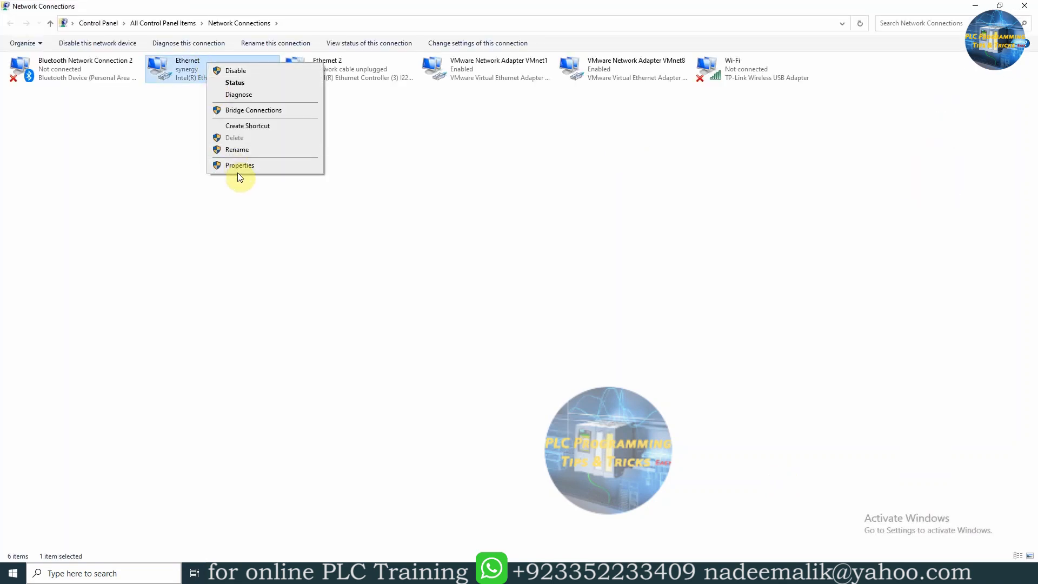
click(238, 168)
Switch the adapter's IPv4 to a manually entered address (192.168.0.200, mask 255.255.255.0).
click(121, 177)
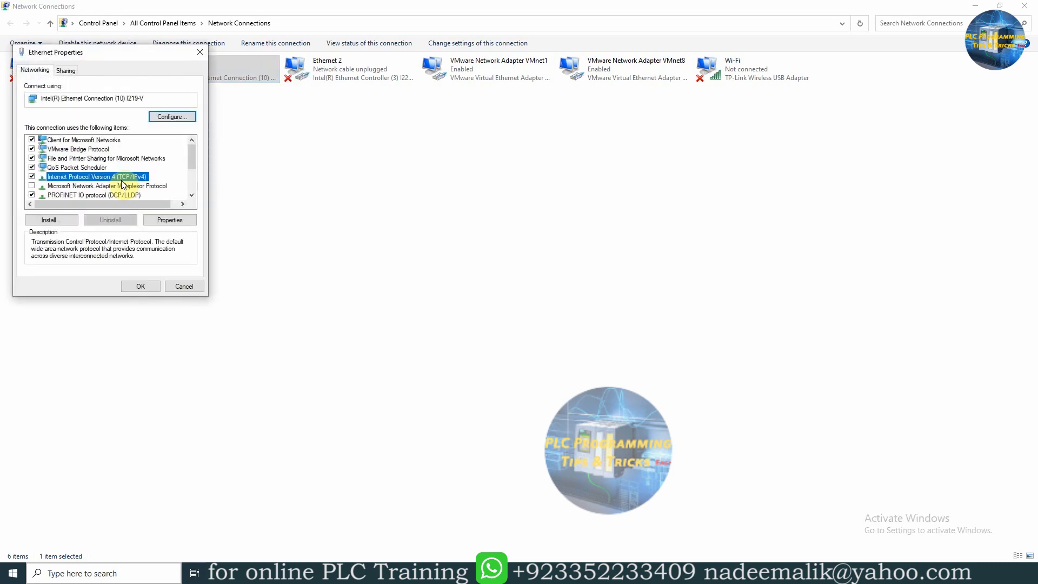
click(157, 218)
click(118, 172)
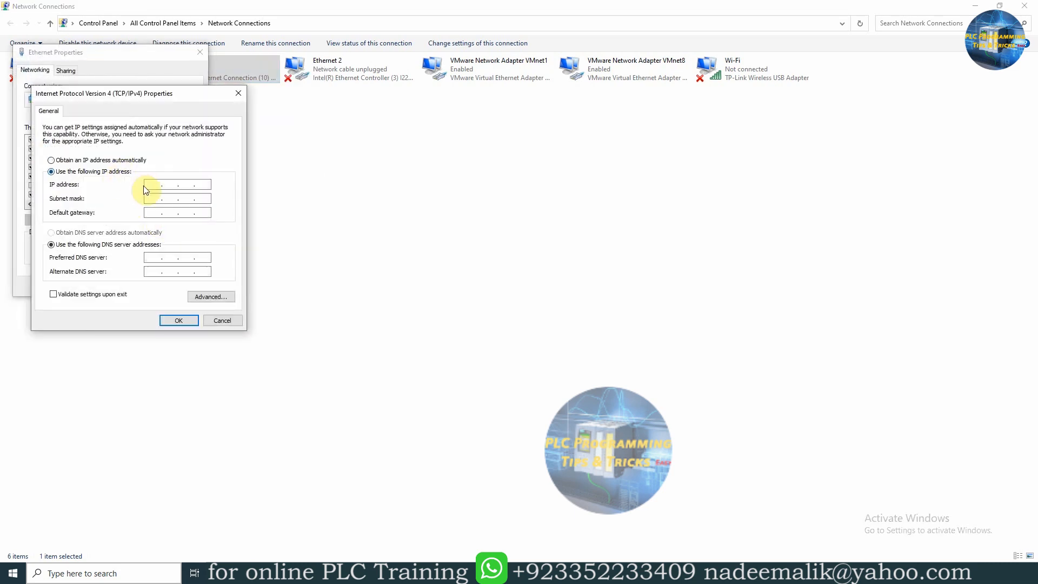
text(192 . 168 . 0 .)
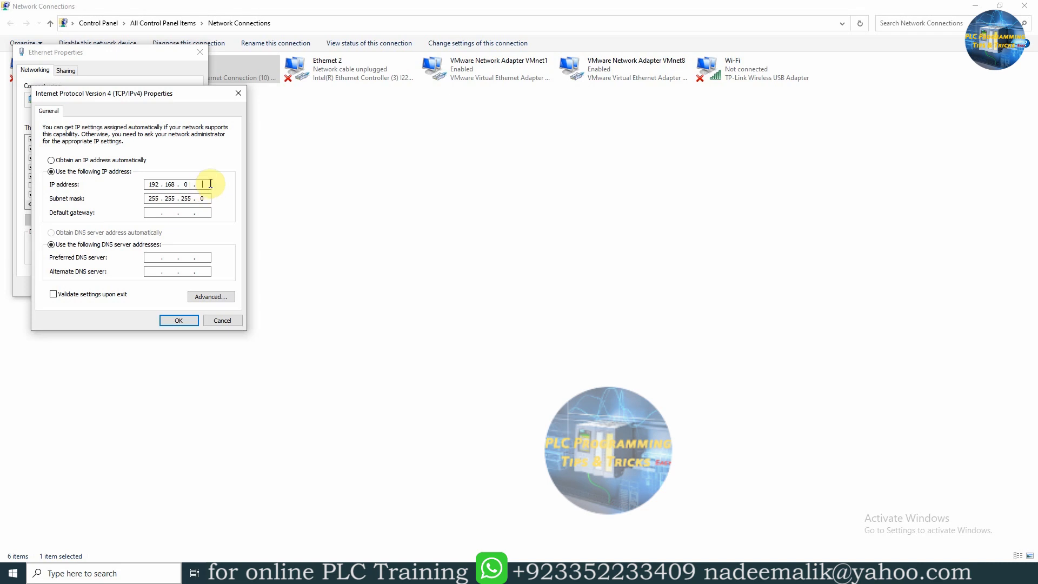
text(200)
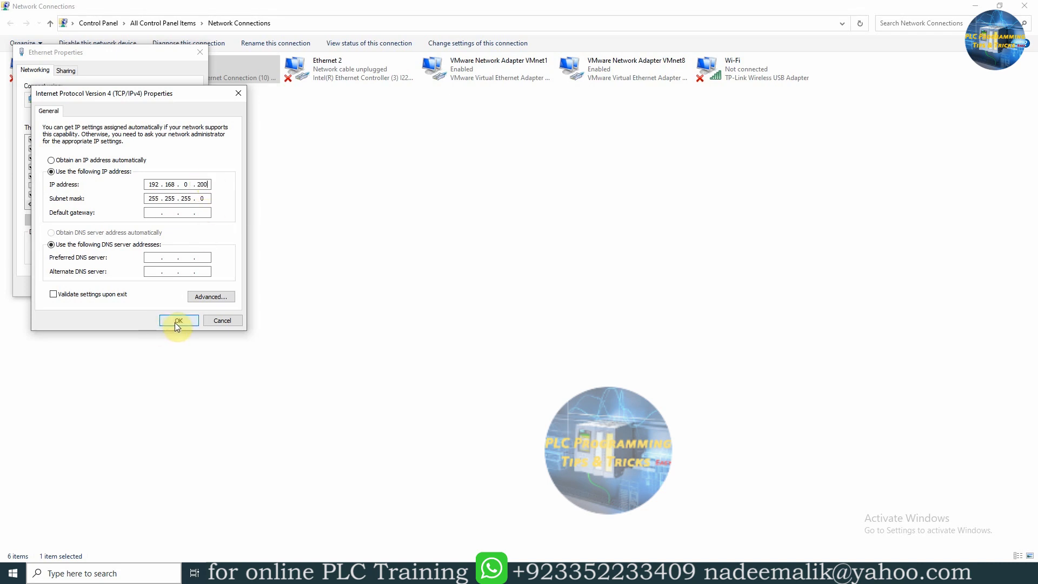
Apply the fixed IP, then create the new project upload_s7_317_PN in the TEST folder.
click(179, 320)
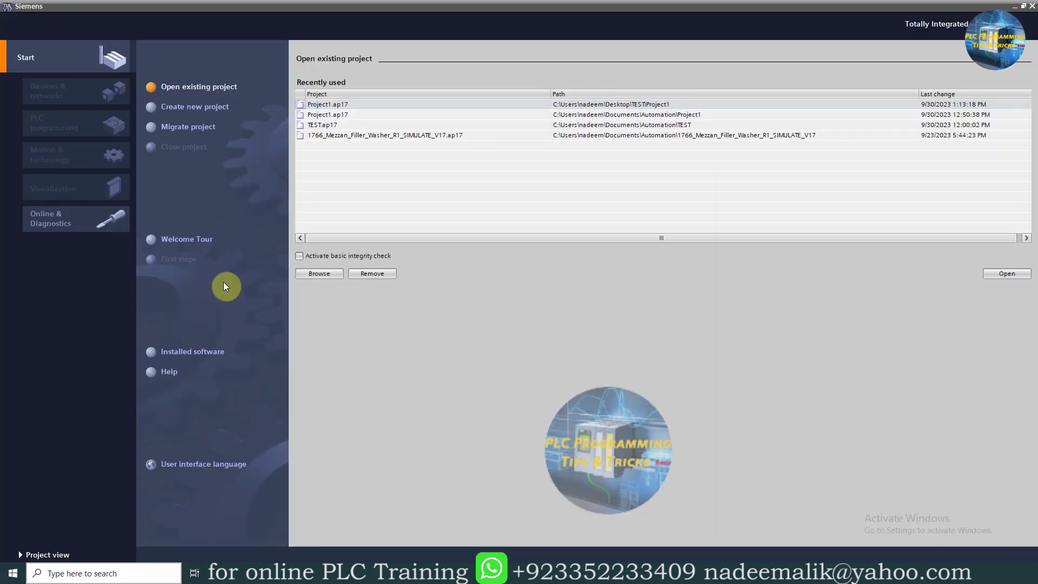
click(195, 106)
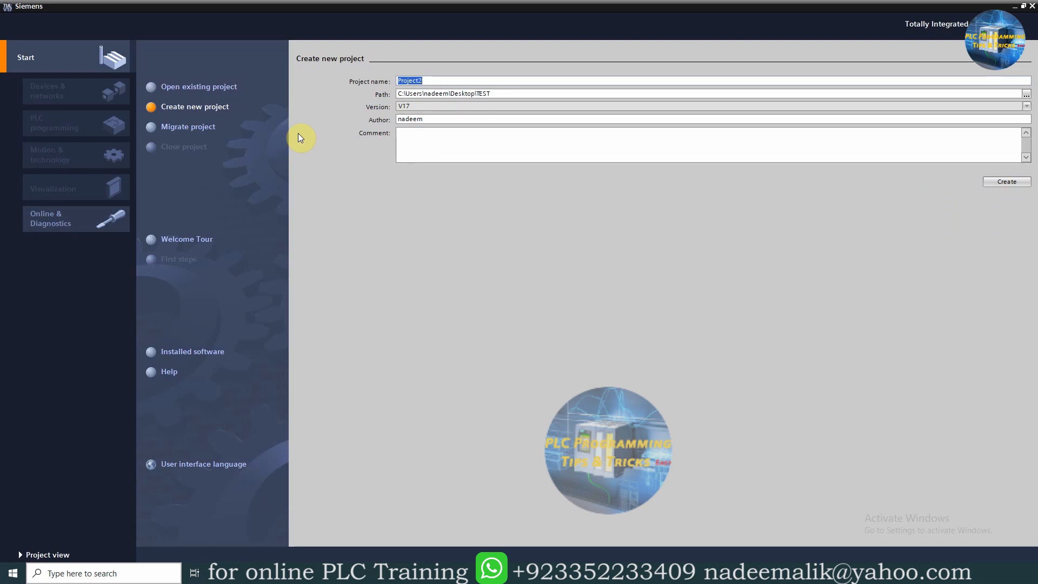
text(up)
text(l)
text(17_PN)
click(984, 183)
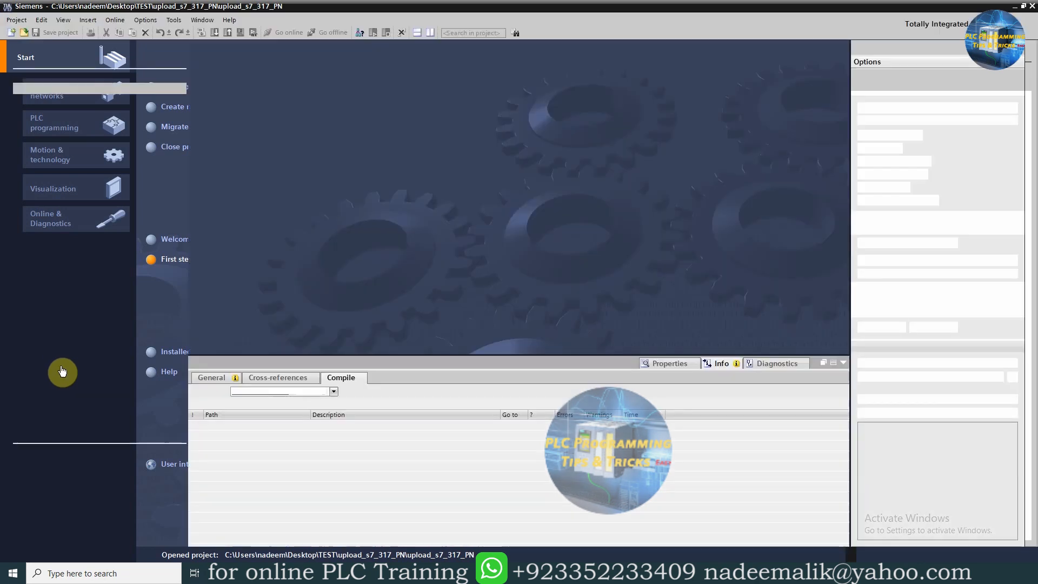
In Project view, scan accessible devices on the Intel Ethernet interface and select plc_1 at 192.168.0.111.
click(36, 203)
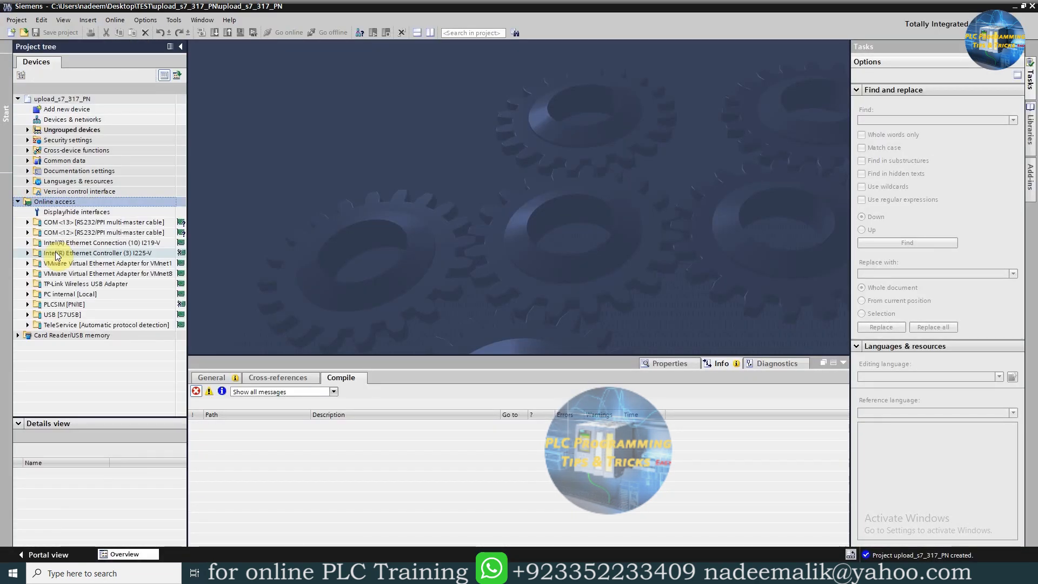
click(99, 243)
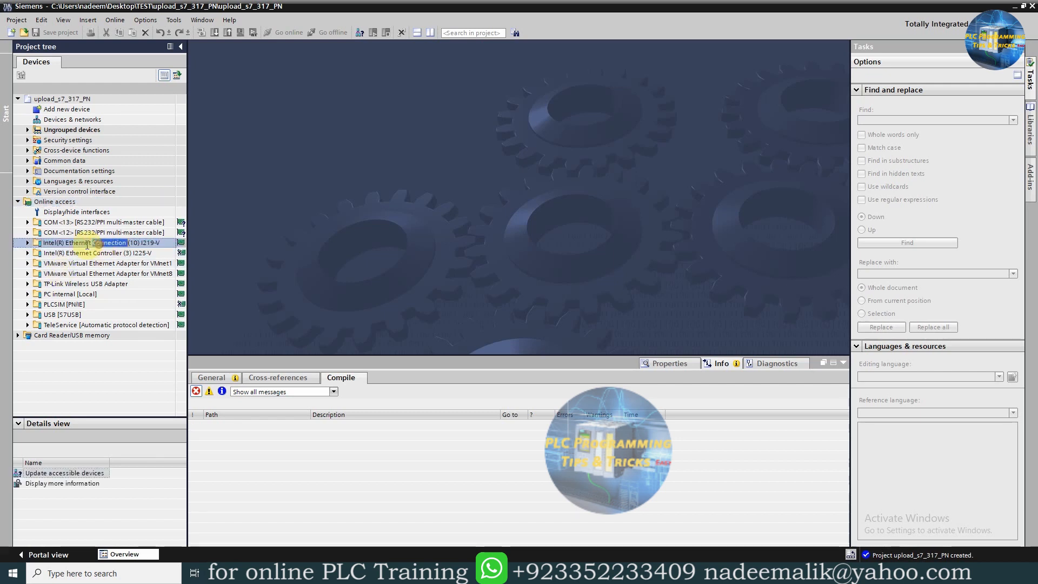
click(28, 243)
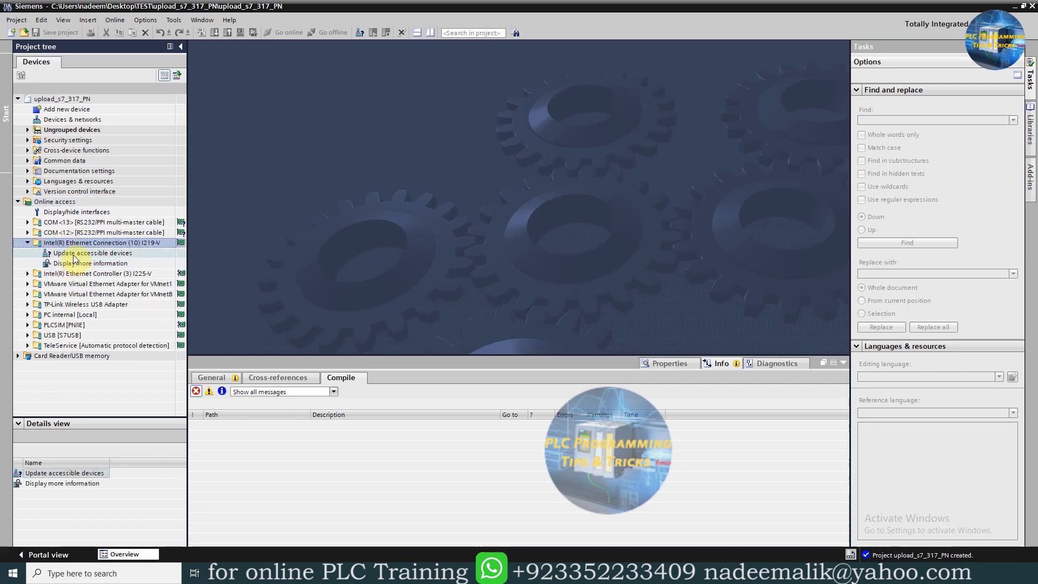
double_click(89, 254)
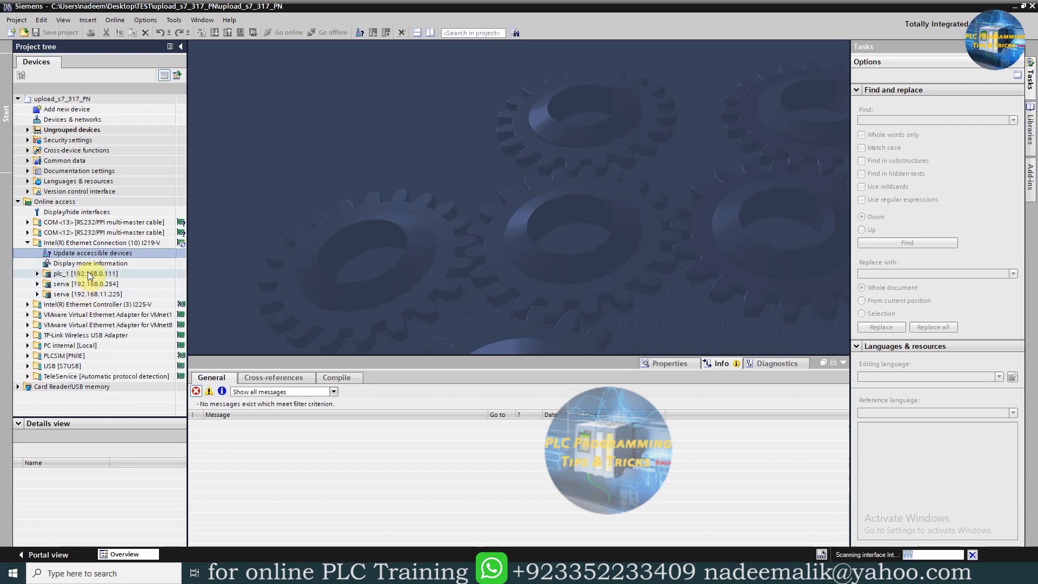
click(79, 274)
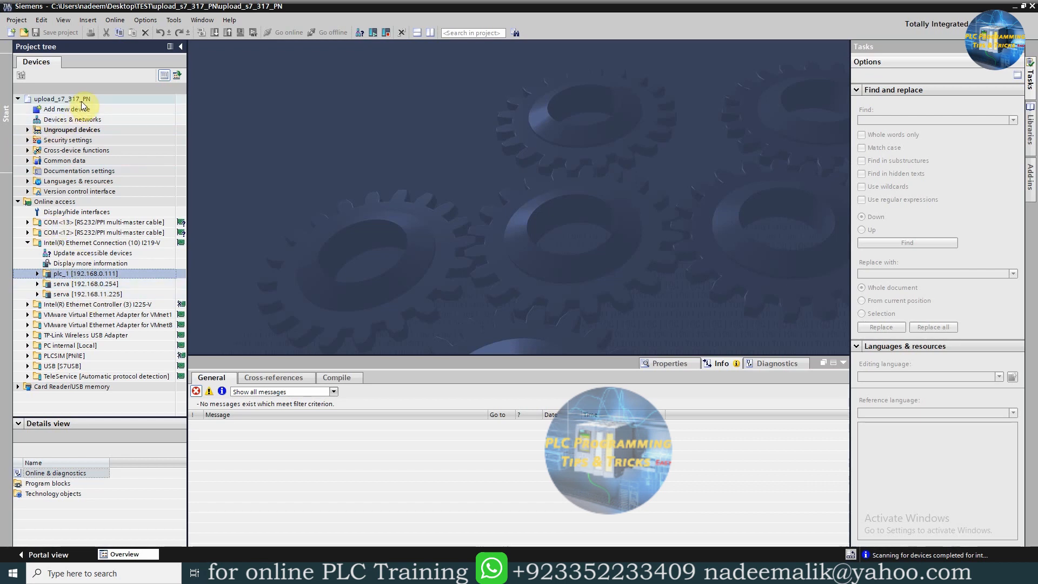
Start Upload device as new station from the Online menu for the project.
click(60, 99)
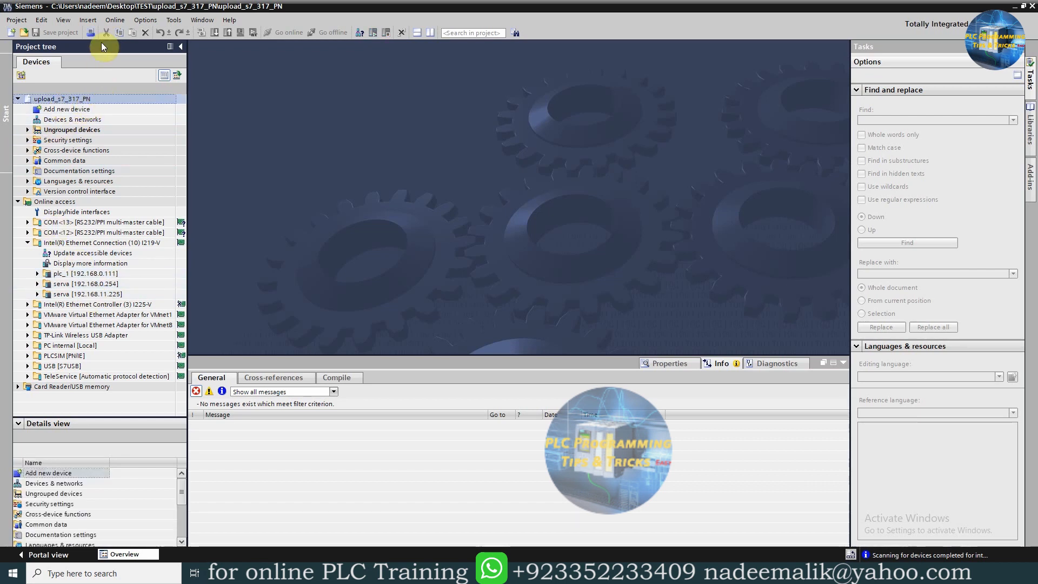
click(114, 20)
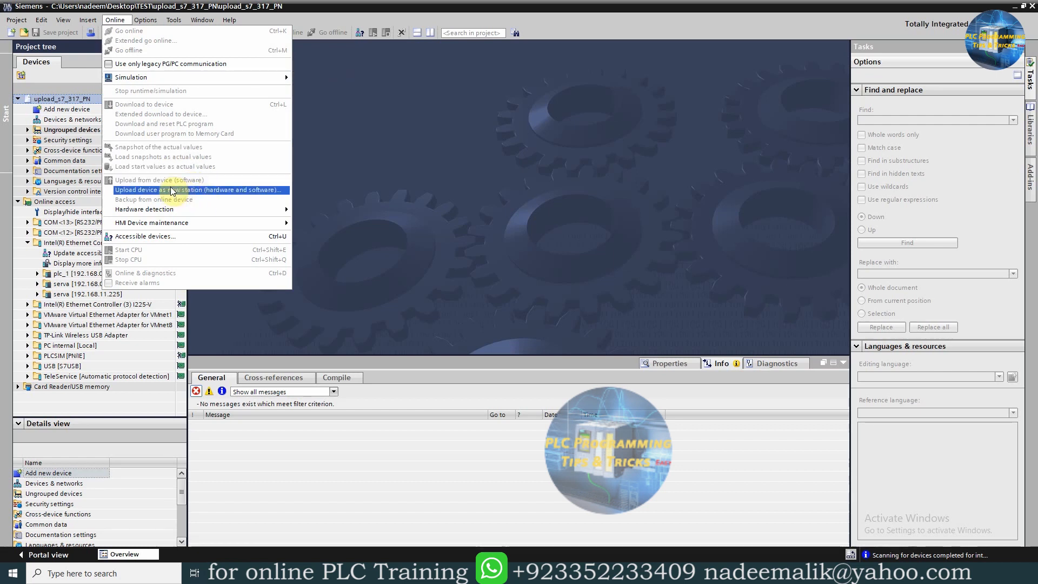
click(191, 192)
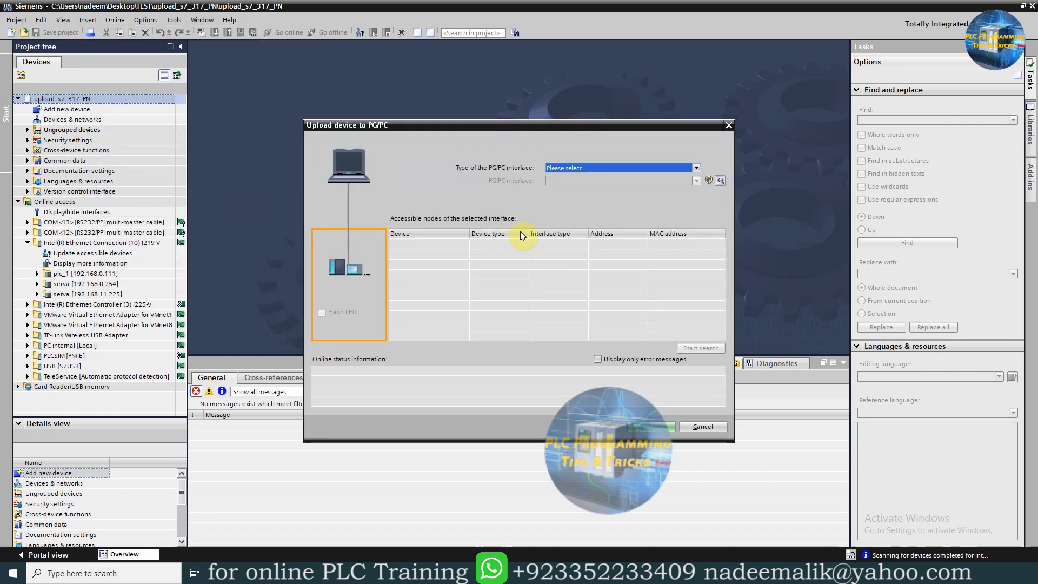
Search for nodes over PN/IE on the Intel Ethernet adapter, finding plc_1, a CPU 317-2 PN/DP.
click(609, 166)
click(608, 187)
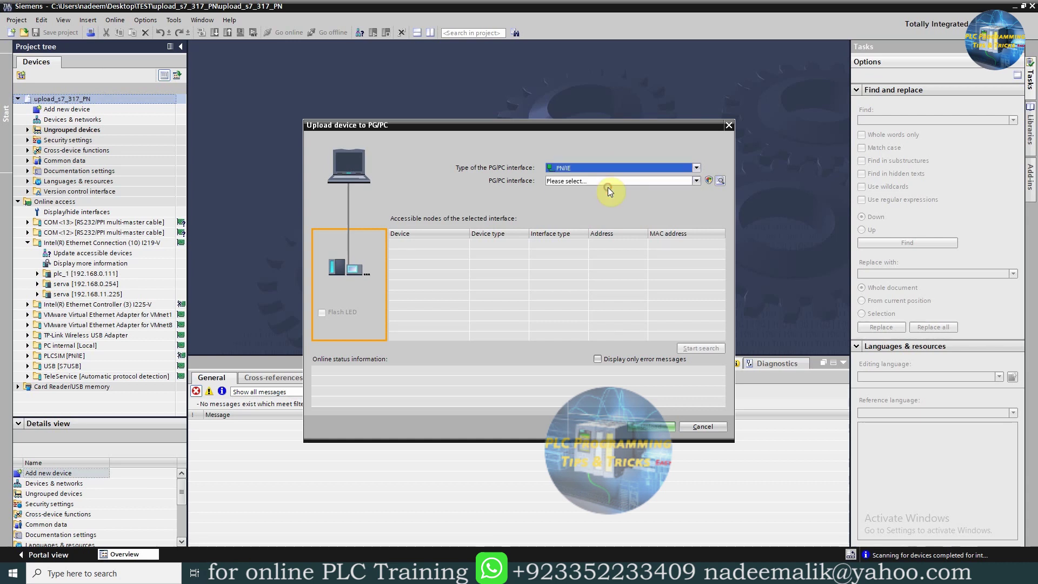
click(605, 181)
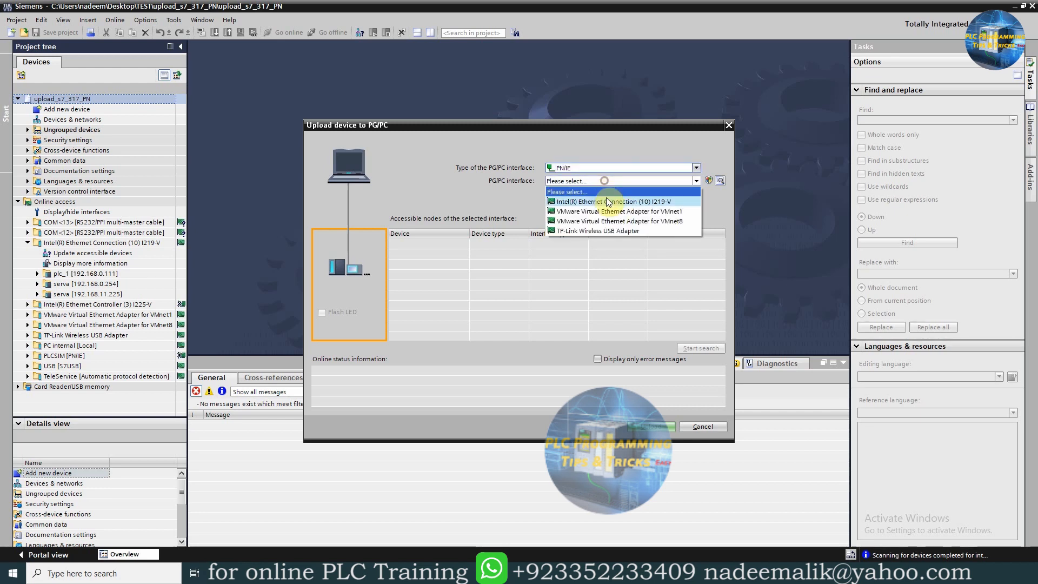
click(607, 202)
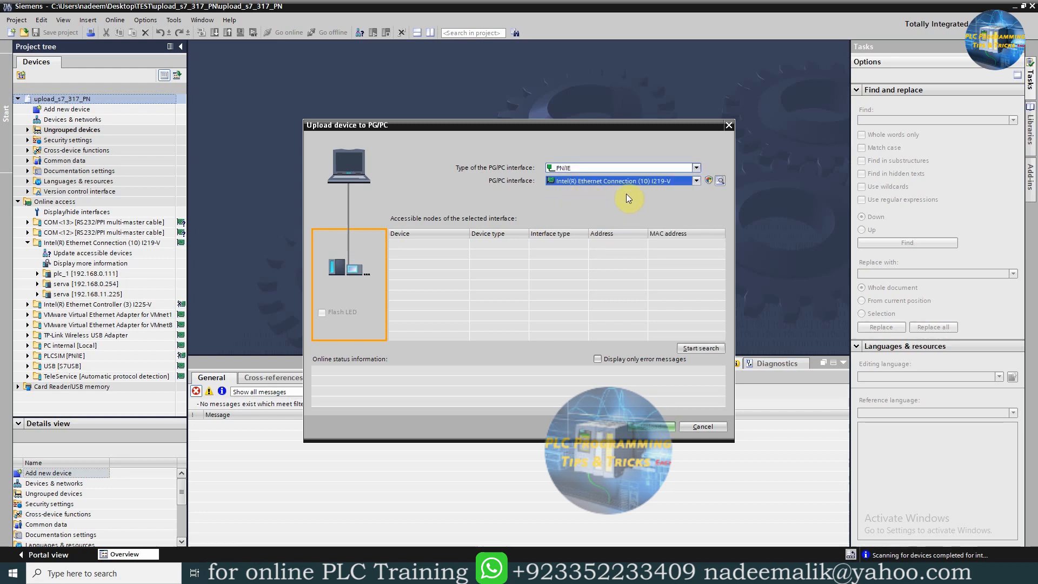
click(702, 349)
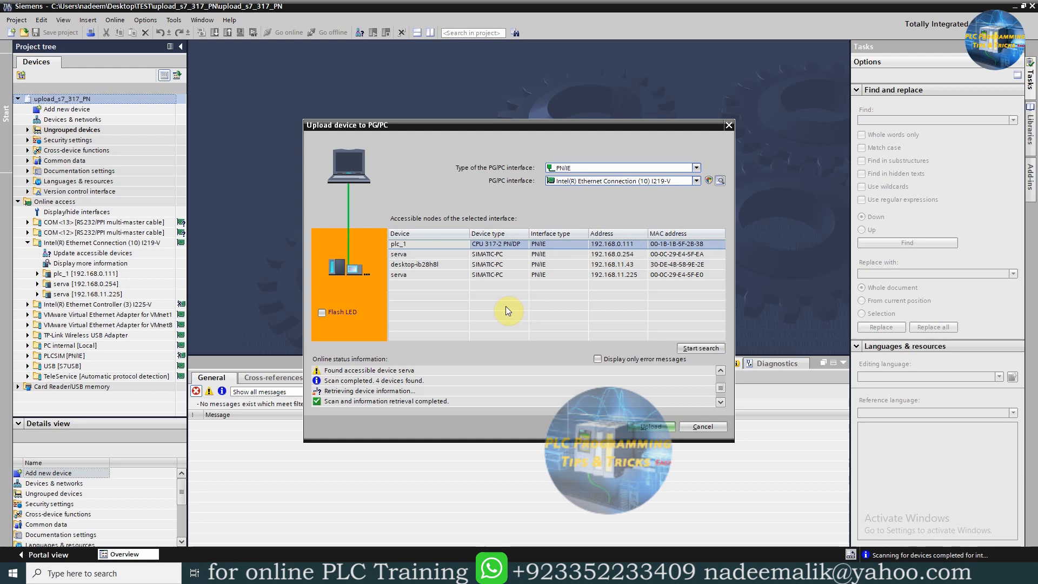
Identify plc_1 by flashing its LED and upload it into the project as PLC_1 [CPU 317-2 PN/DP].
click(323, 313)
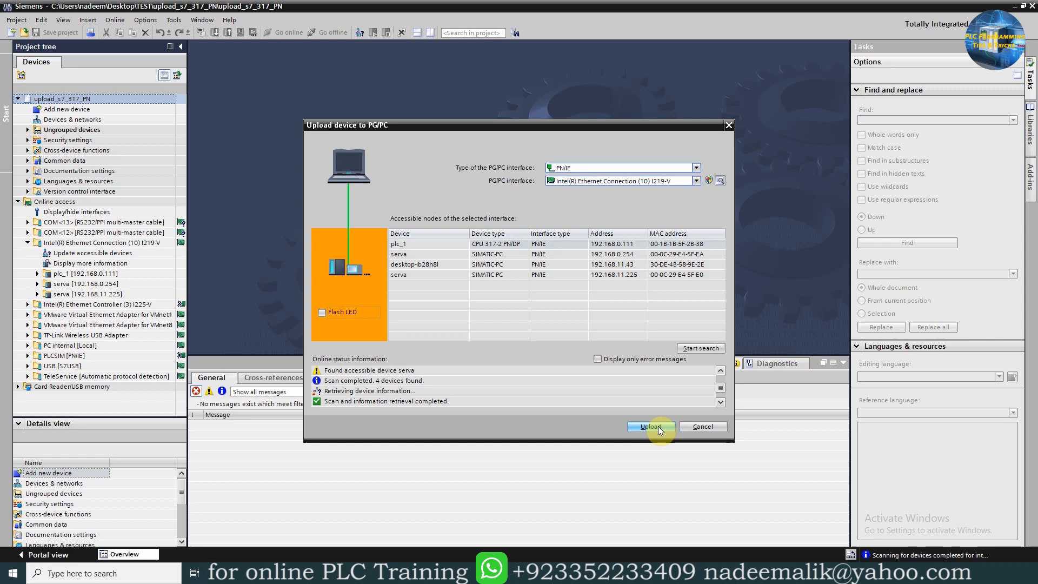
click(652, 428)
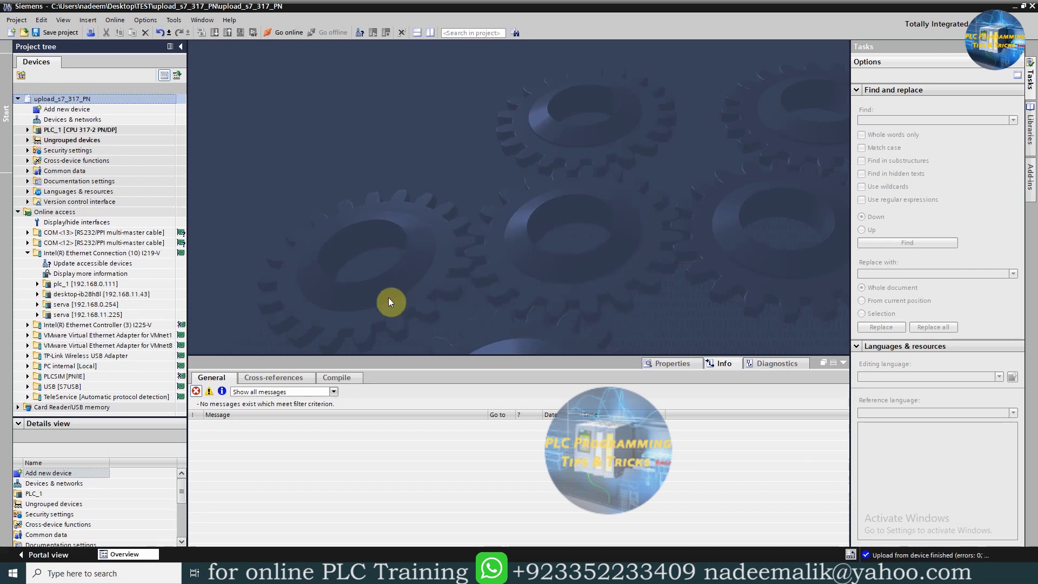
Show OB1 of PLC_1 in the ladder editor and go online to PLC_1.
click(80, 129)
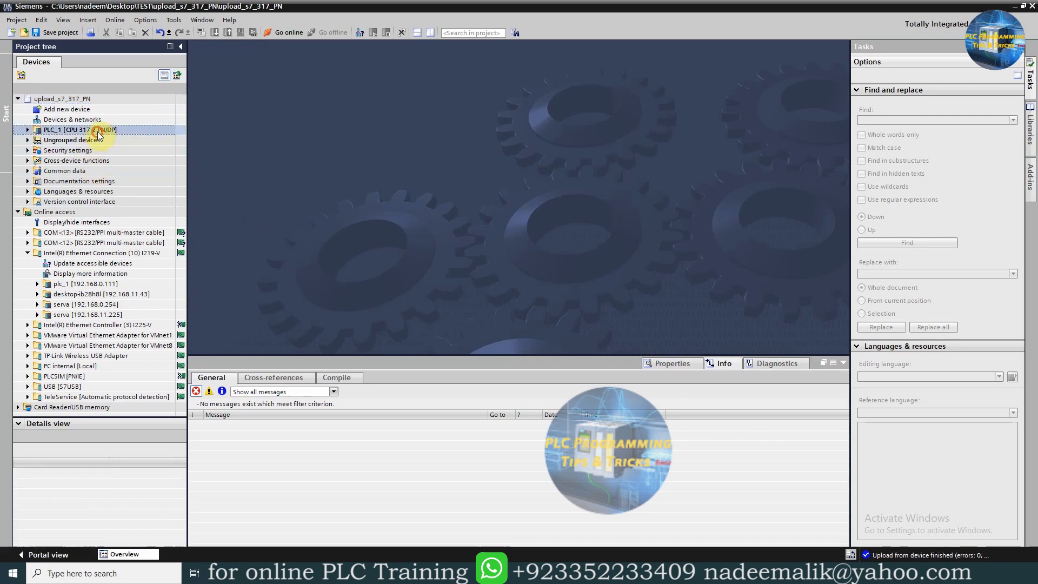
click(28, 129)
click(38, 161)
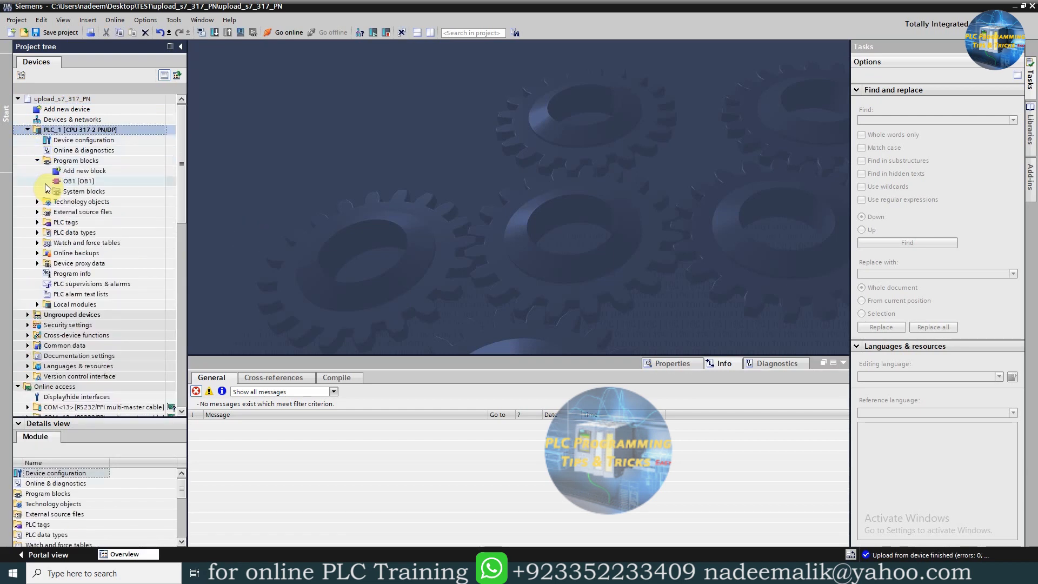
click(82, 182)
double_click(85, 182)
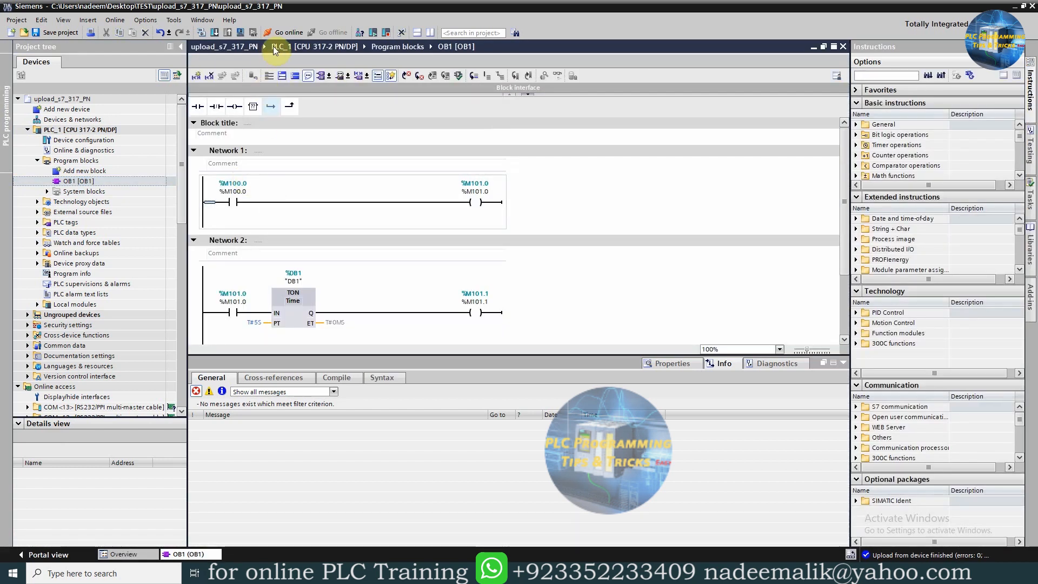
click(289, 33)
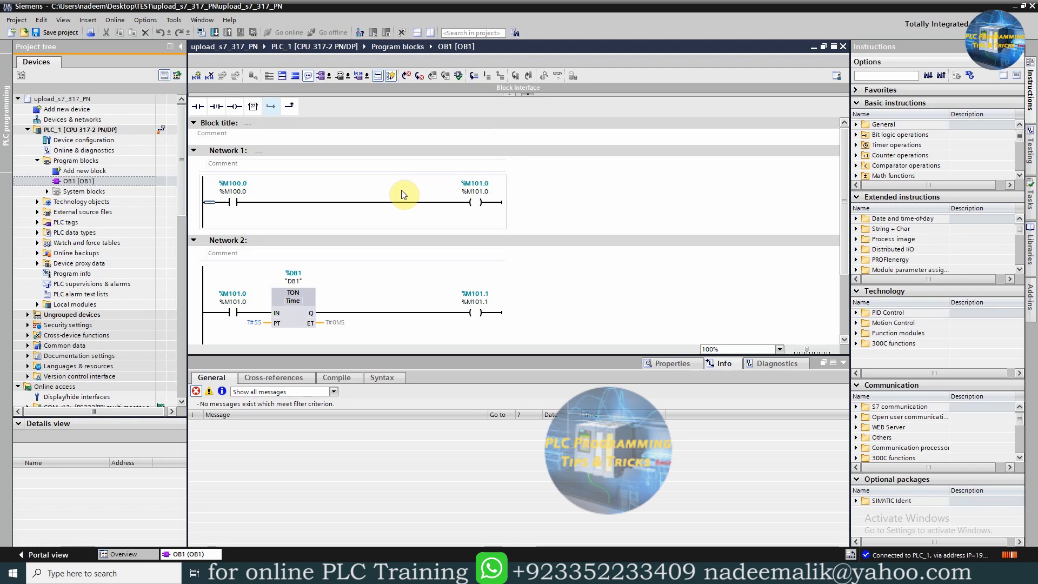